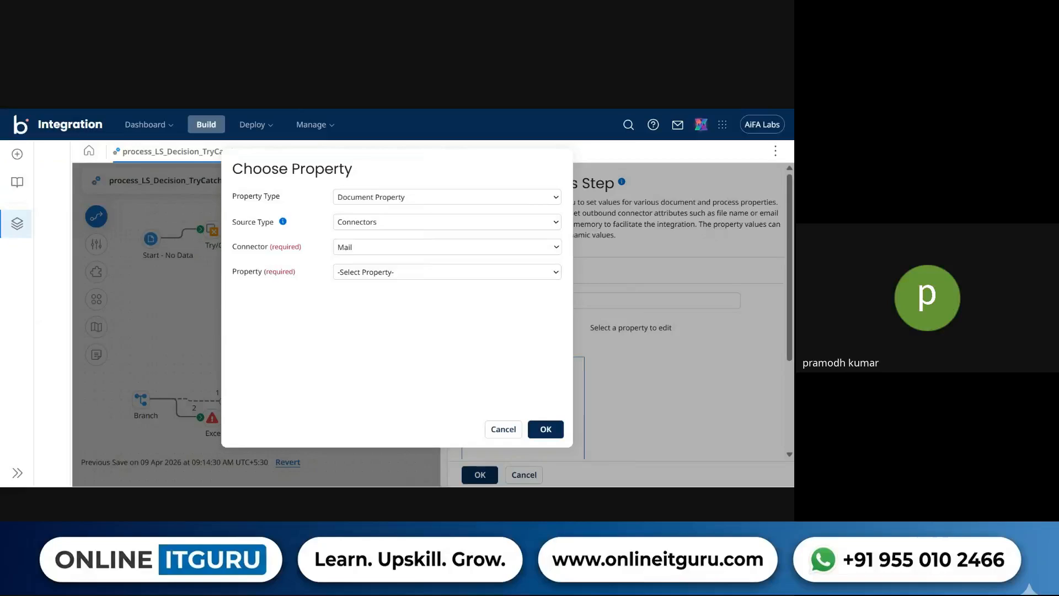
Step: Add the Mail connector's Body document property to the Set Properties step and confirm the step's configuration
click(379, 271)
click(373, 304)
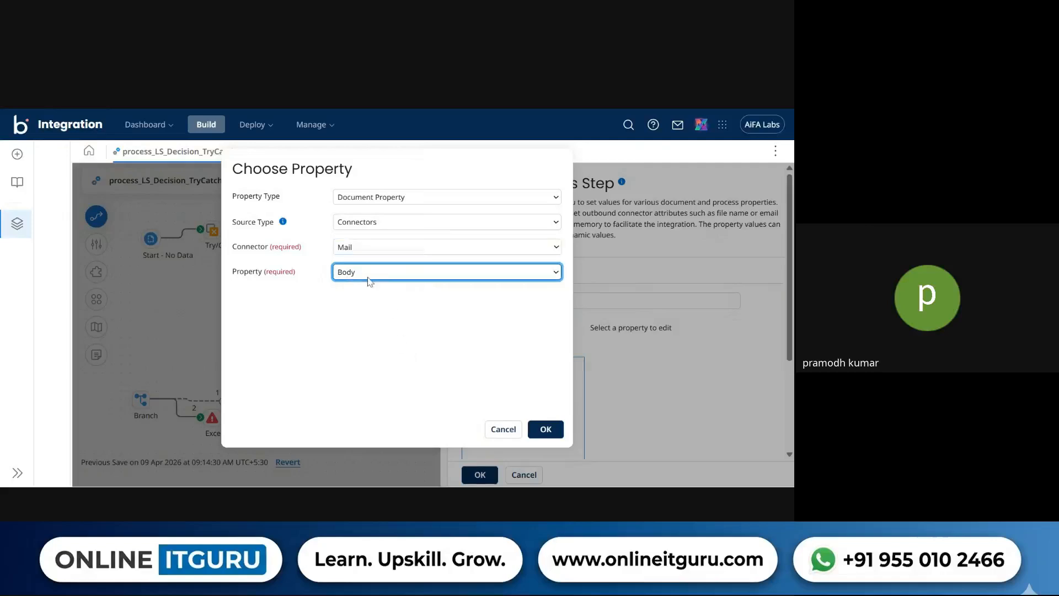
click(371, 333)
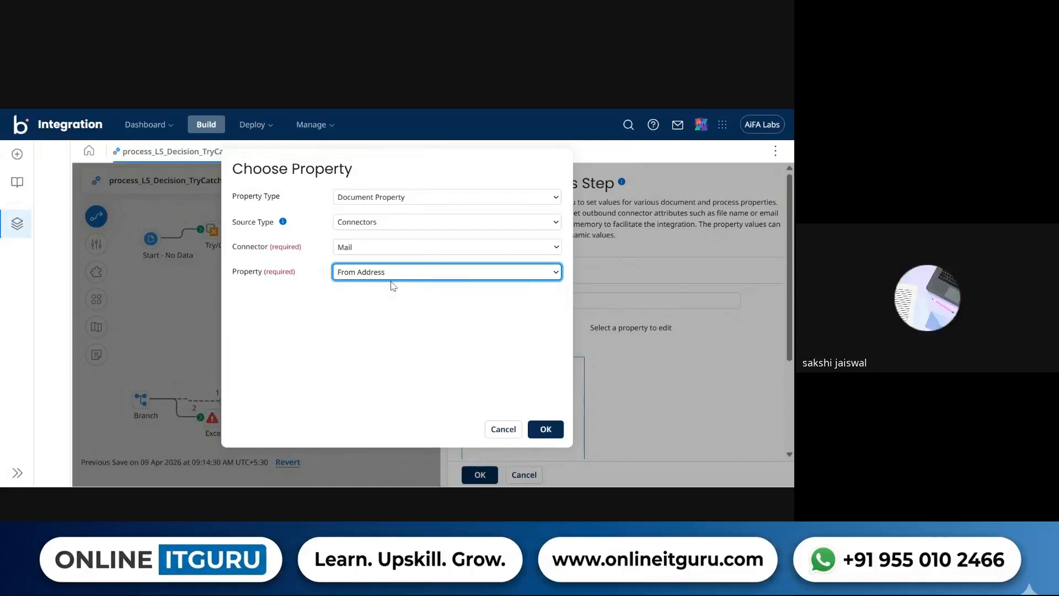
key(Down)
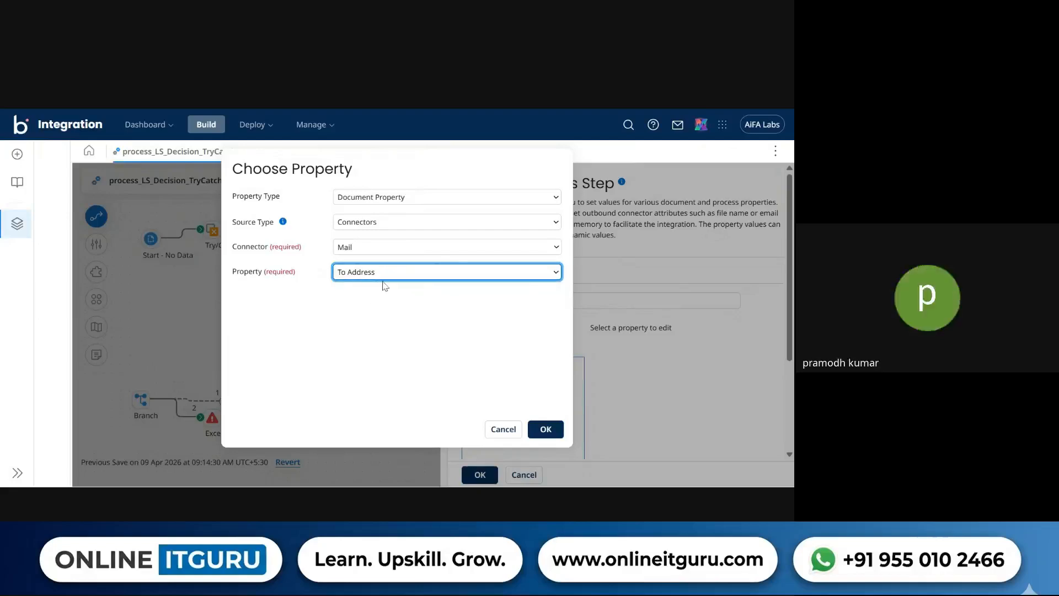
key(Down)
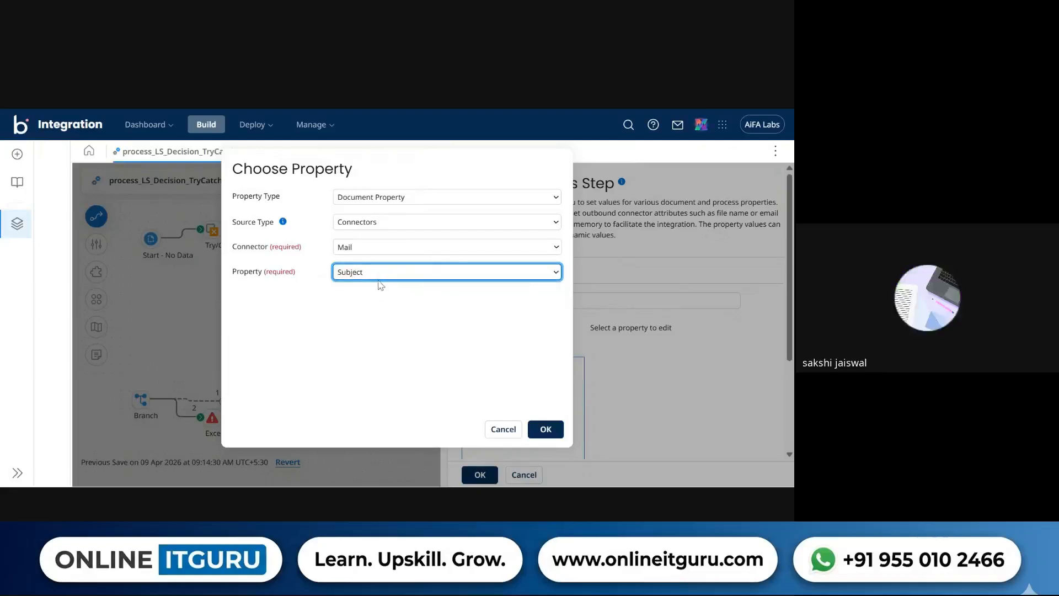
key(Down)
click(383, 310)
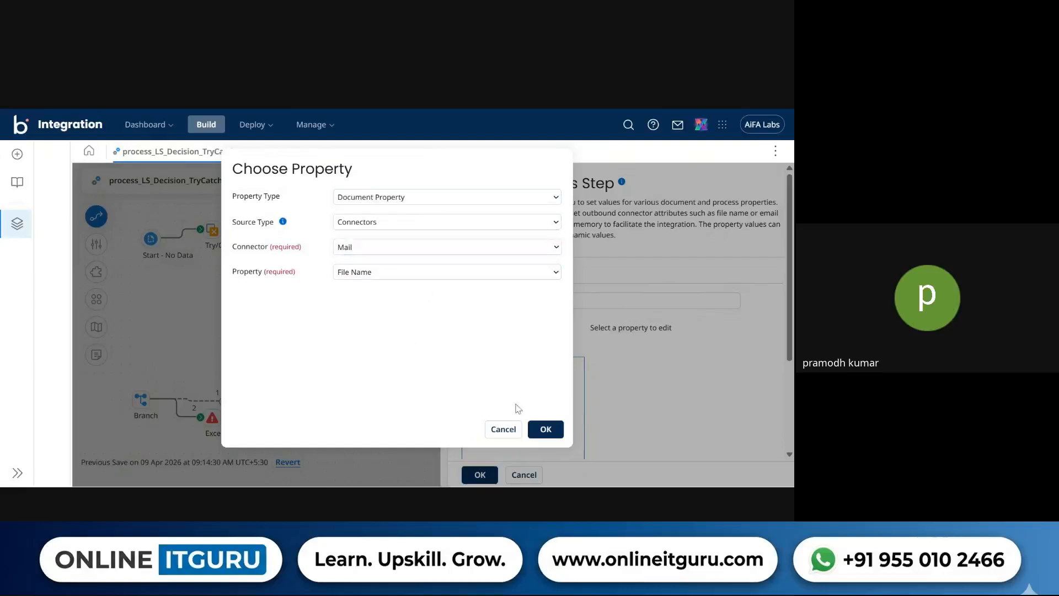
click(472, 273)
click(467, 286)
click(544, 429)
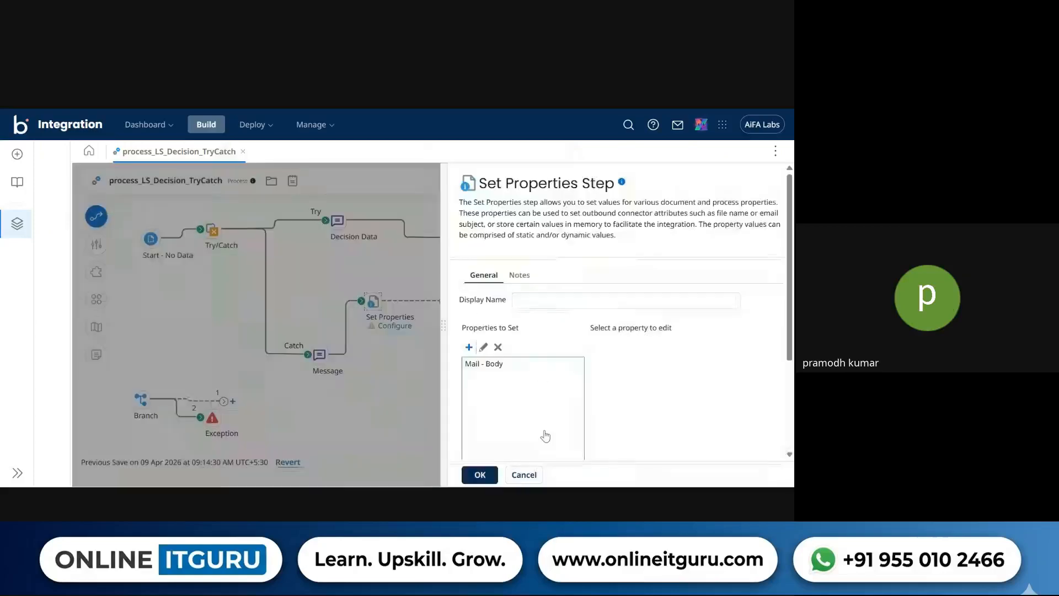
click(506, 368)
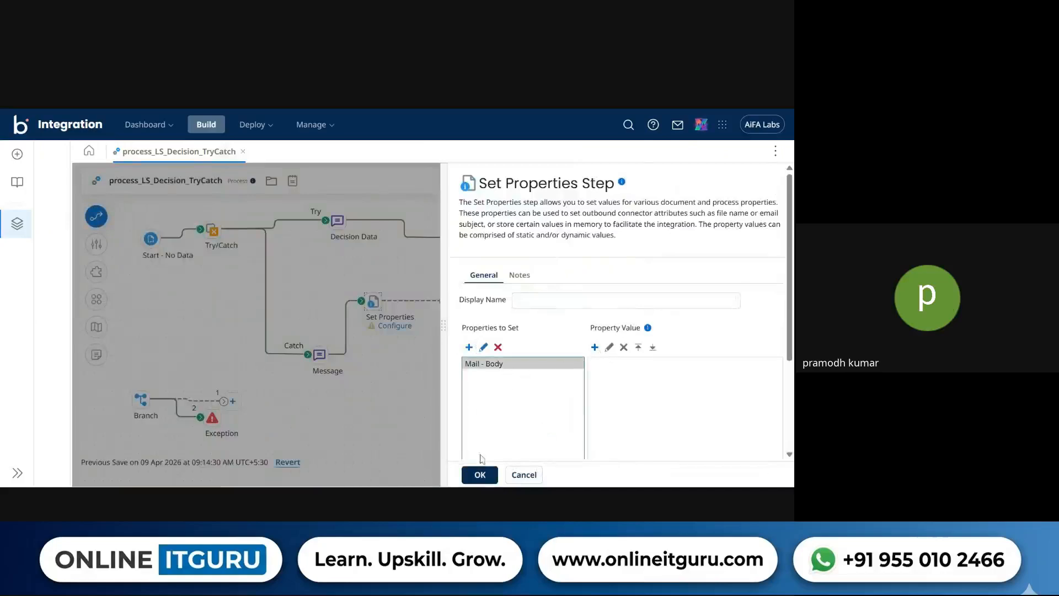
click(480, 474)
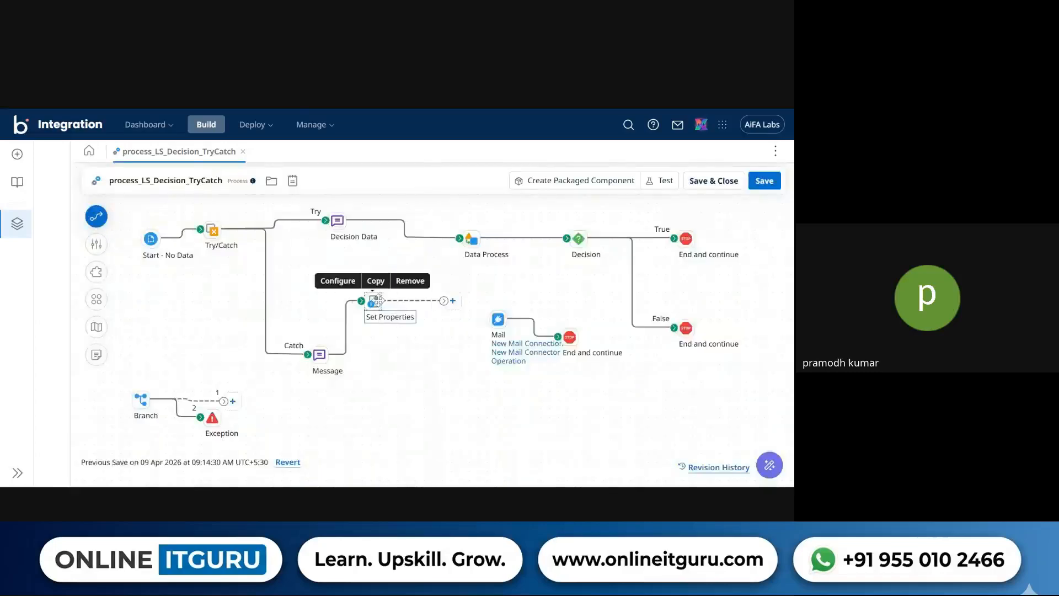
Step: Give Mail - Body the static value "This is a test message sending data of failure emails to all customers" and save the process
click(379, 299)
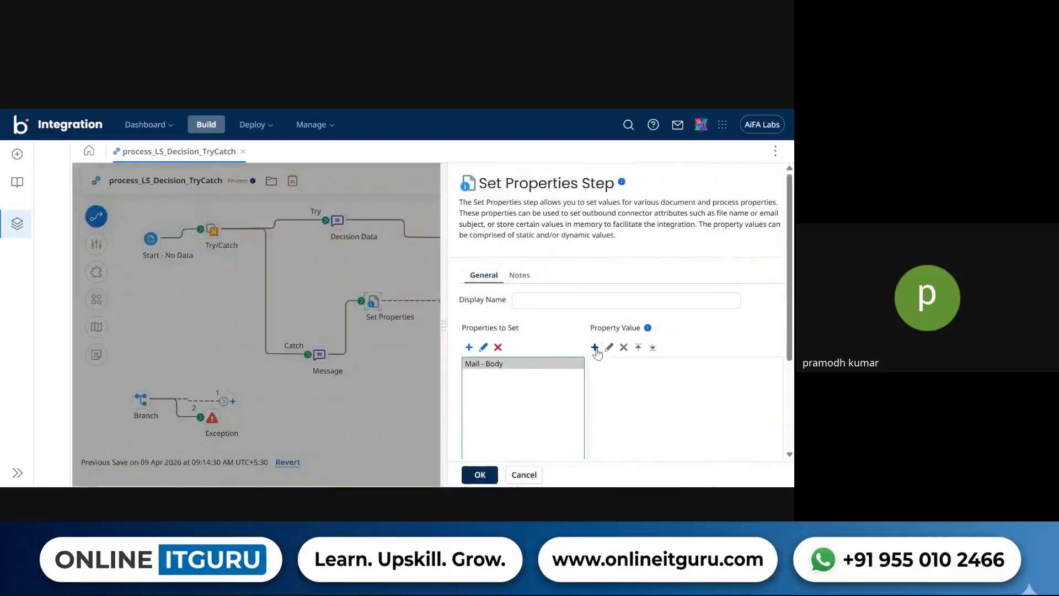
click(594, 347)
click(440, 186)
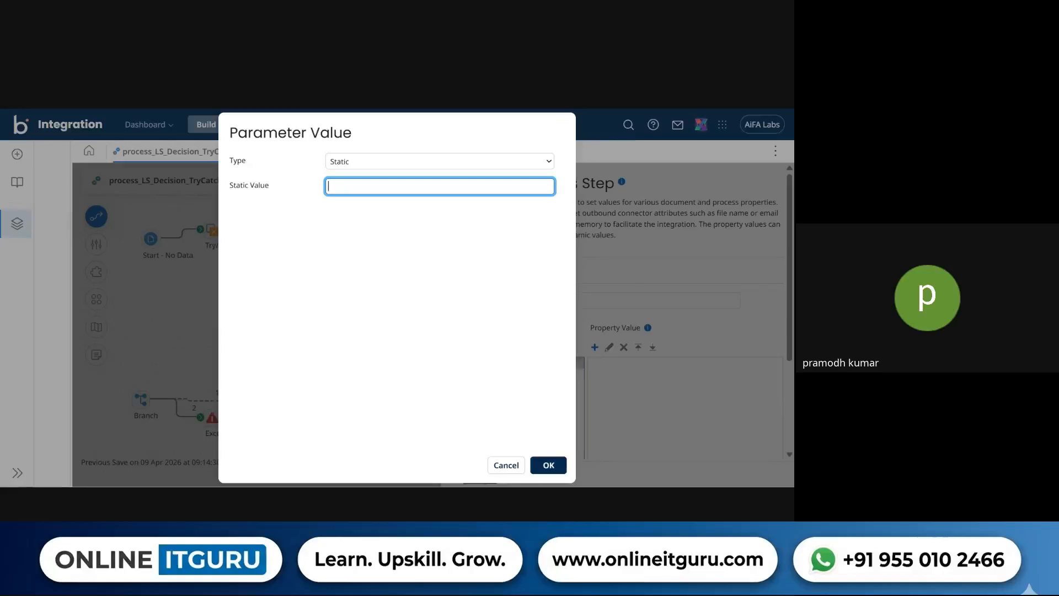
text(This is a test message sending data of fa)
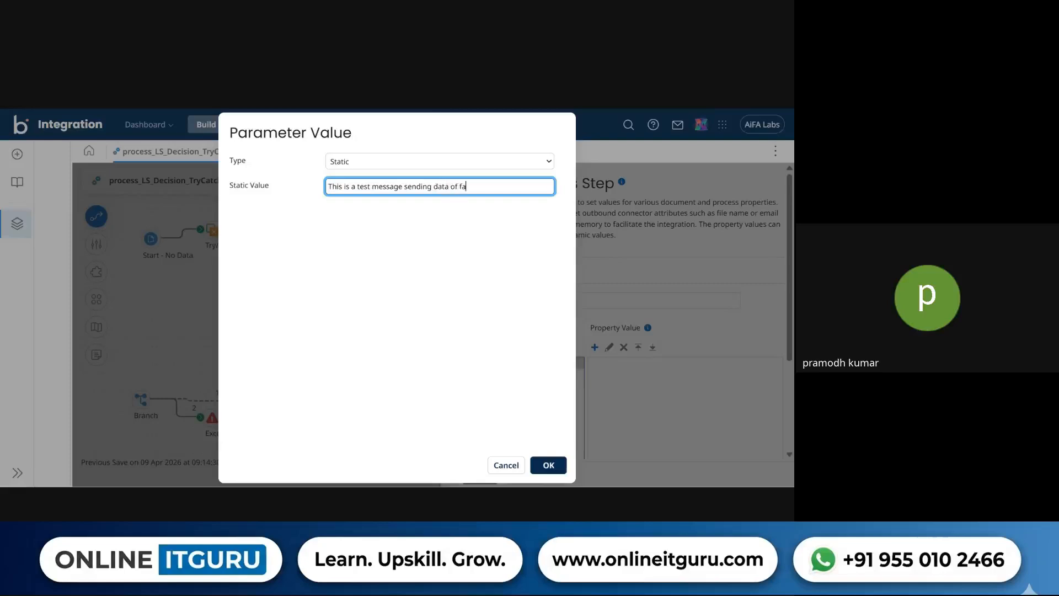
text(ilure emails to all customers)
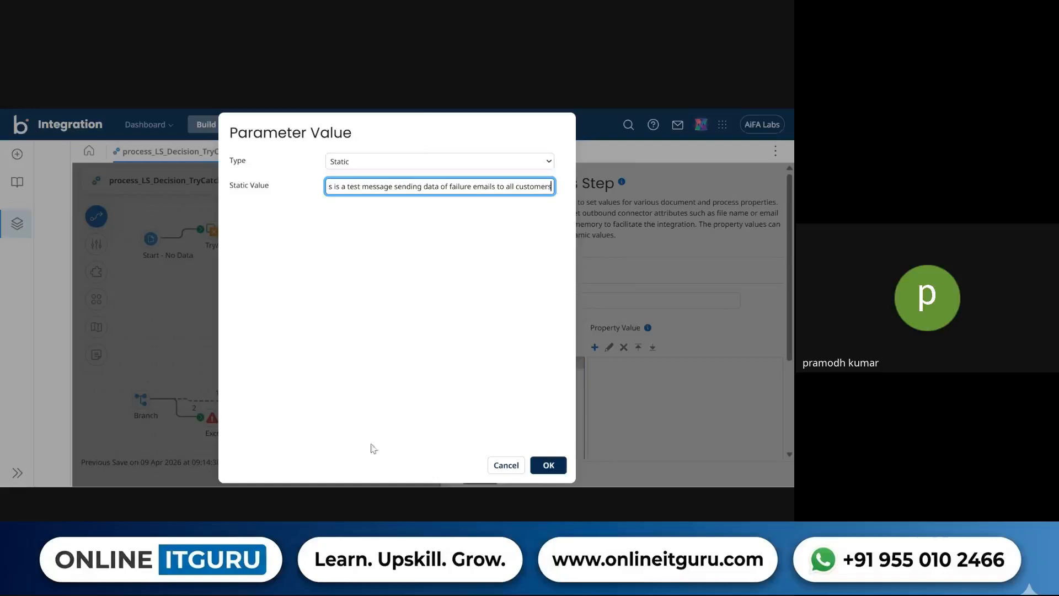
click(548, 465)
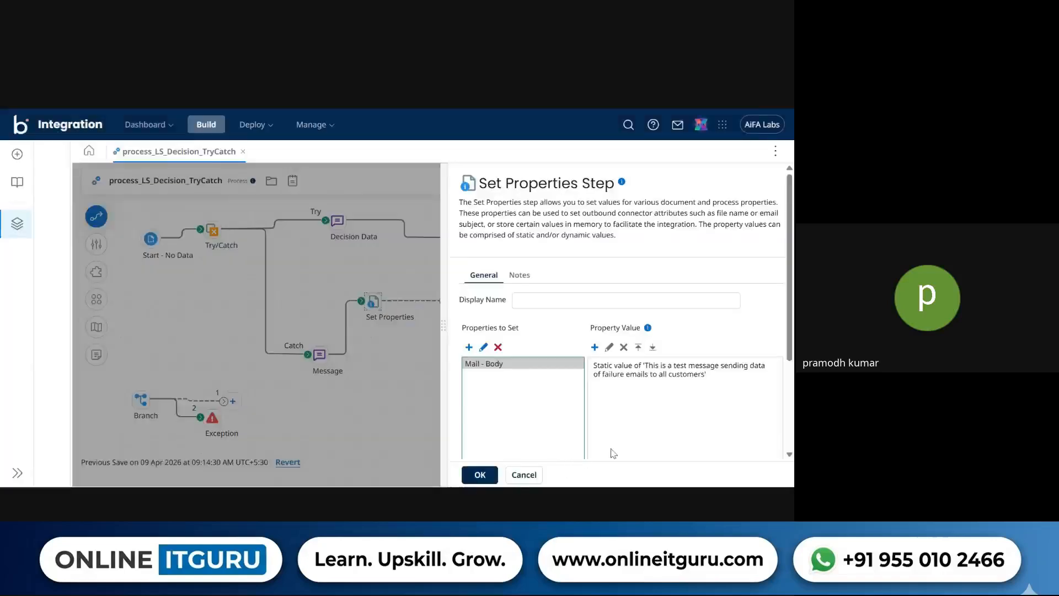
click(471, 473)
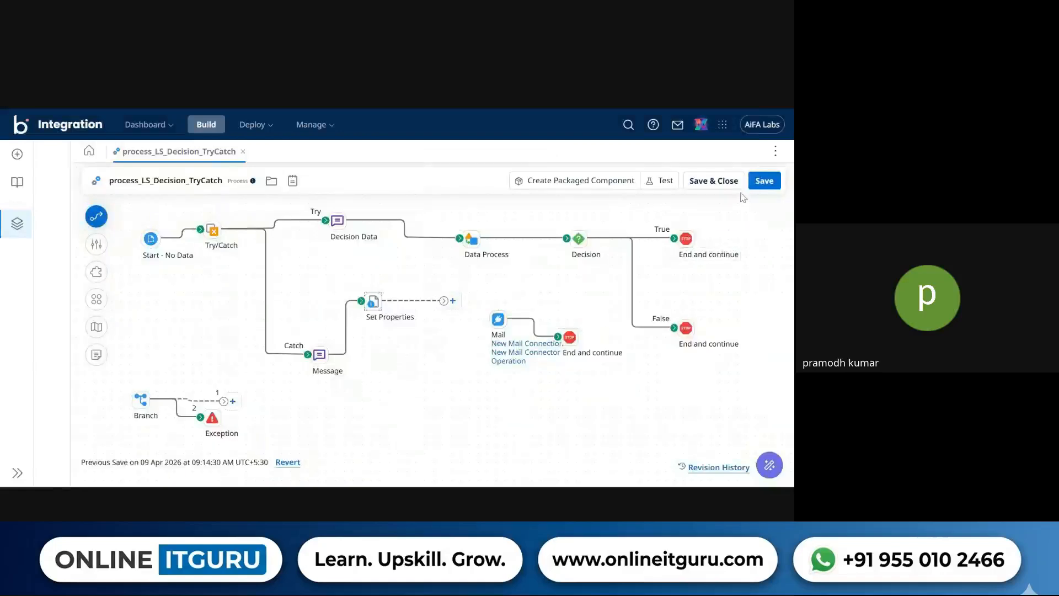
click(765, 186)
double_click(373, 300)
click(580, 364)
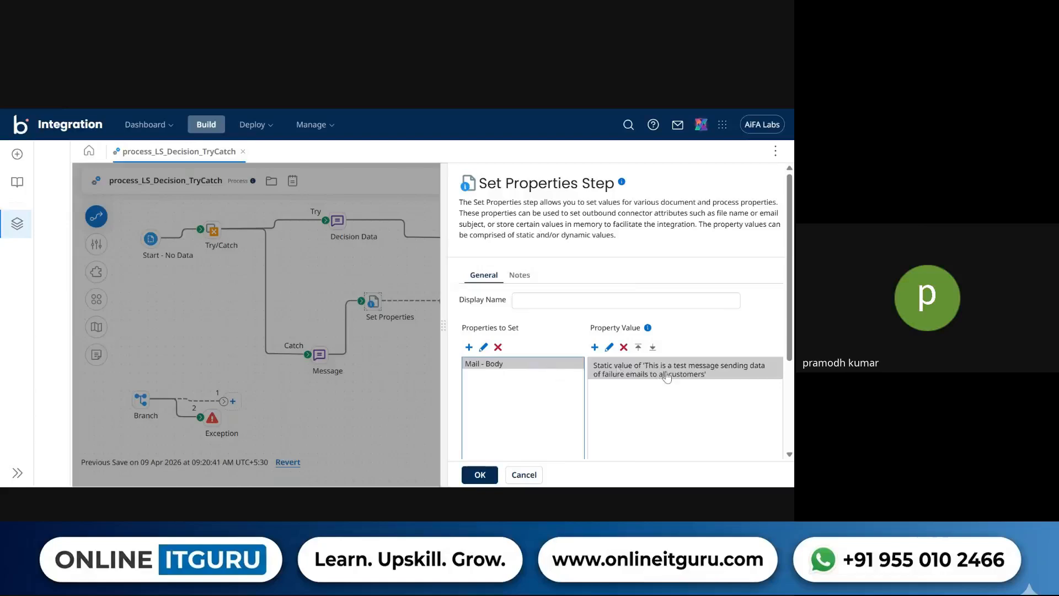
click(469, 347)
click(414, 246)
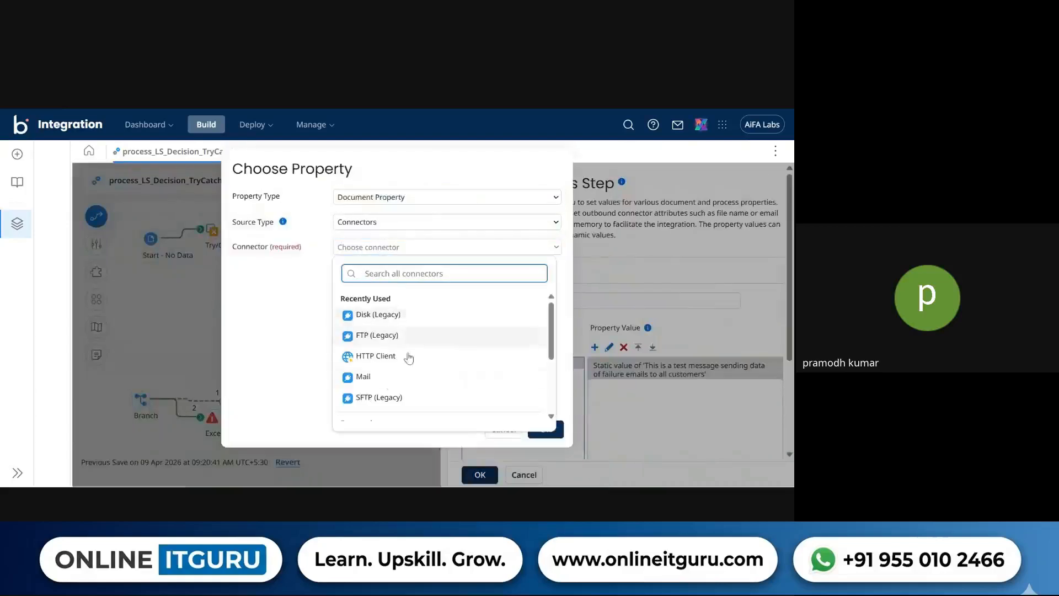
click(730, 409)
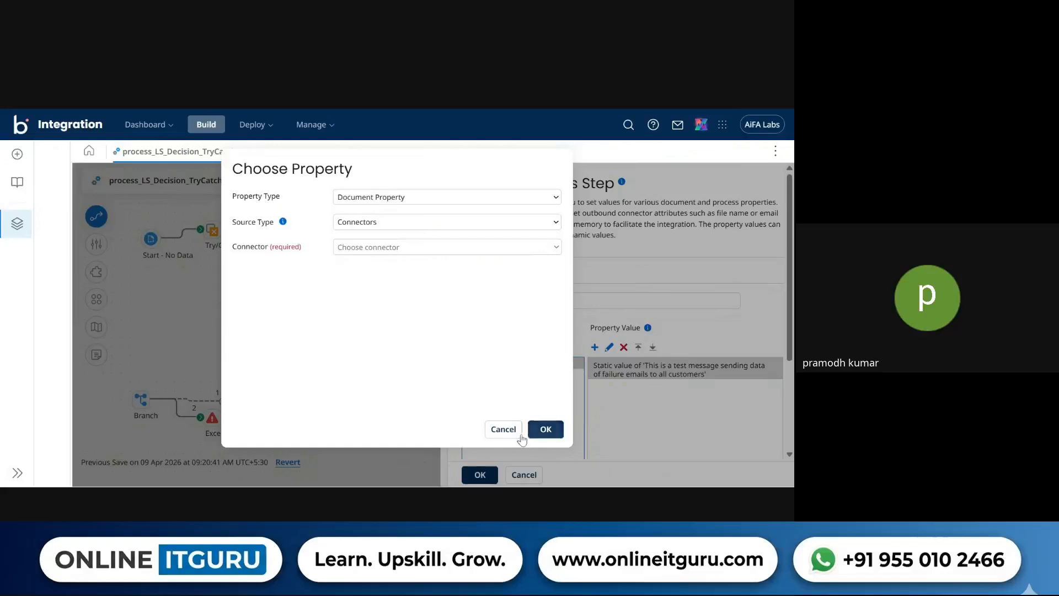
click(503, 429)
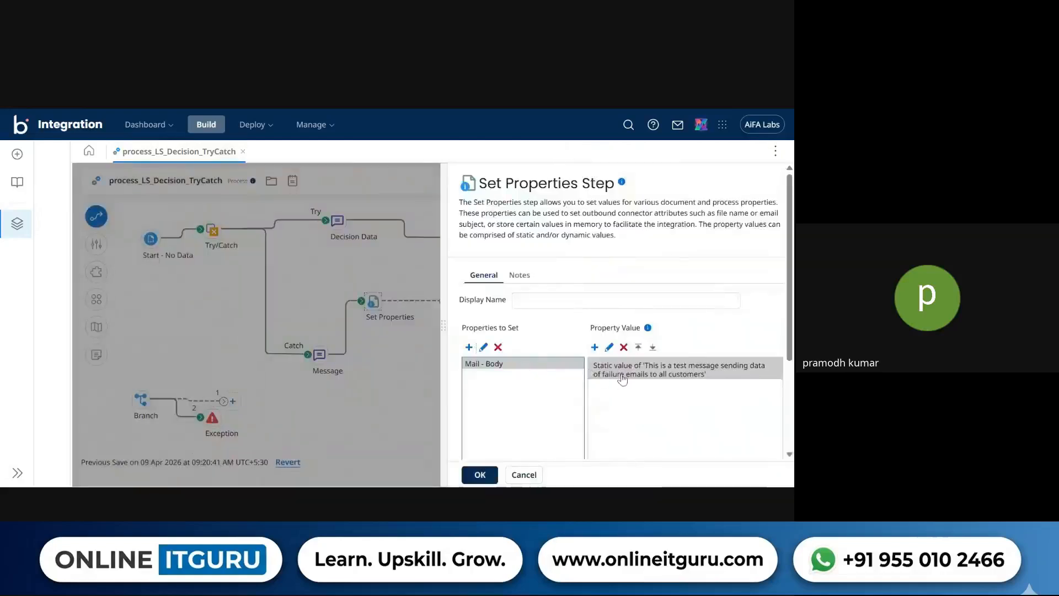
click(470, 347)
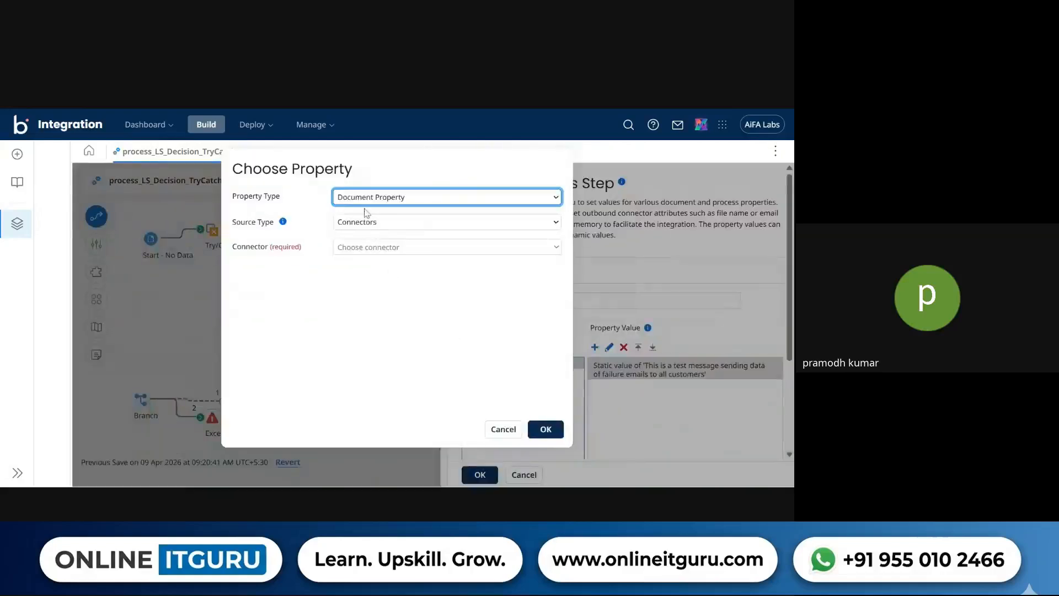
click(389, 247)
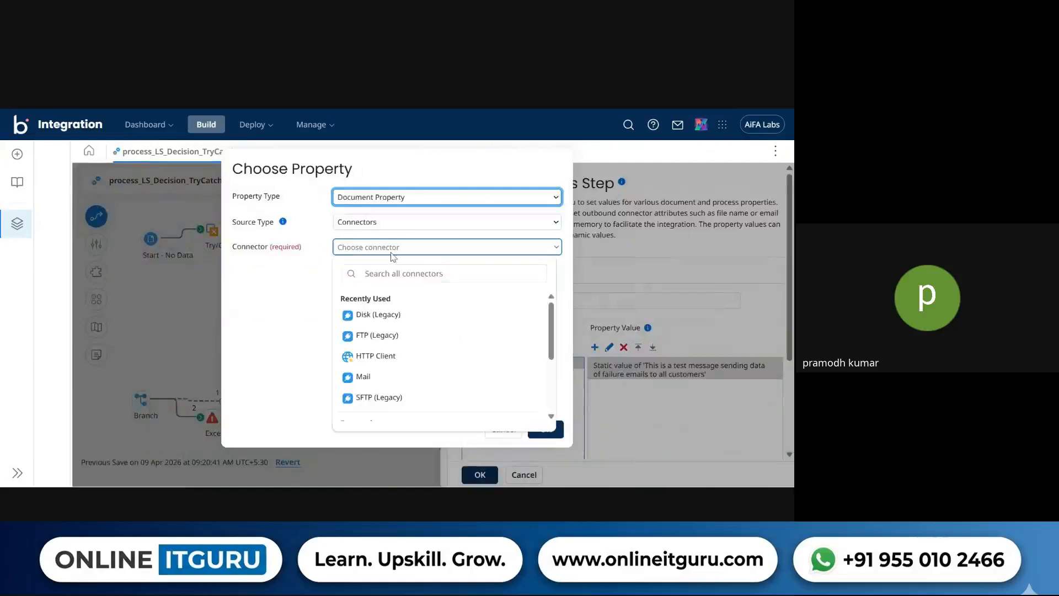
click(387, 376)
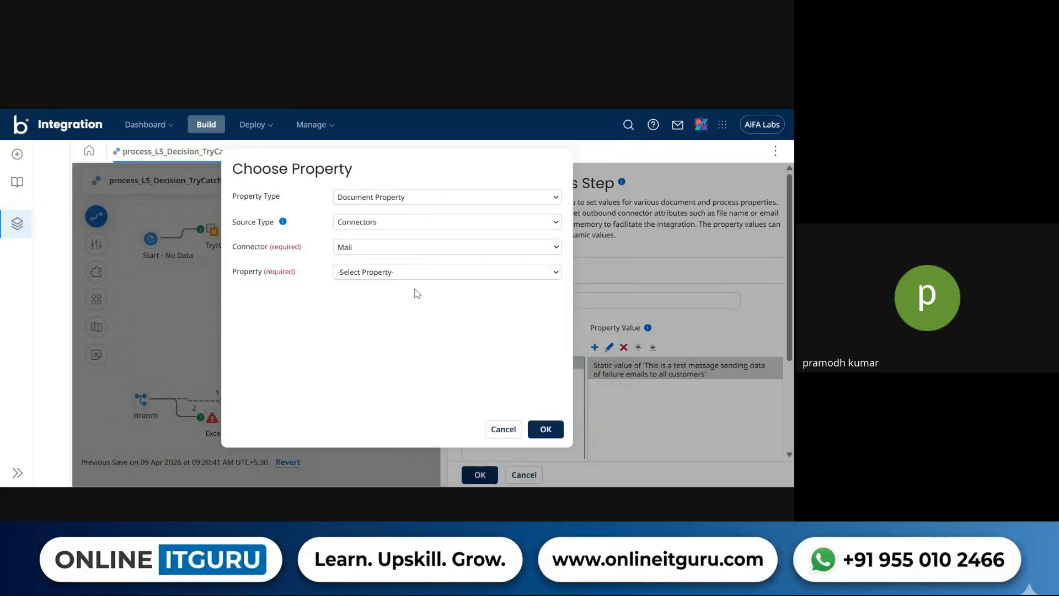
click(515, 432)
click(524, 475)
Step: Review the options of the Mail step's connector operation and close it
mouse_move(517, 359)
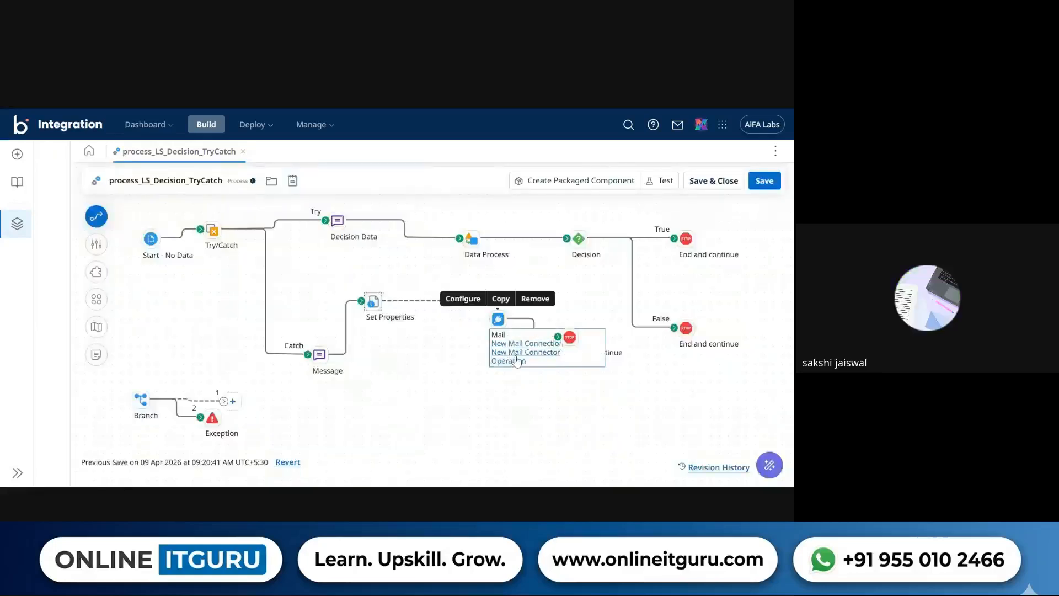
click(517, 359)
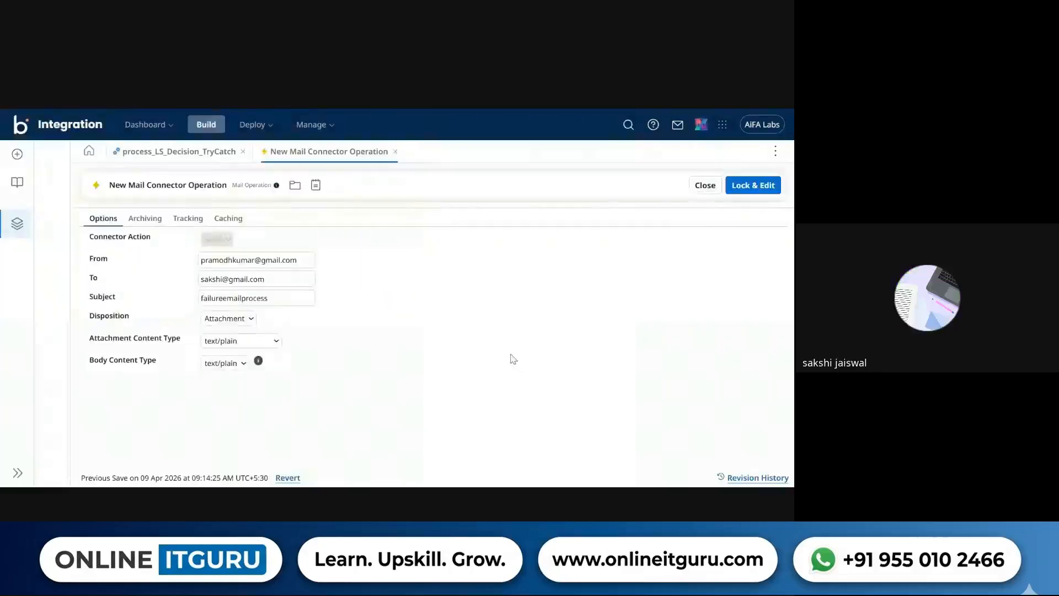
click(395, 151)
Step: Remove the configured Mail step from the process
mouse_move(507, 310)
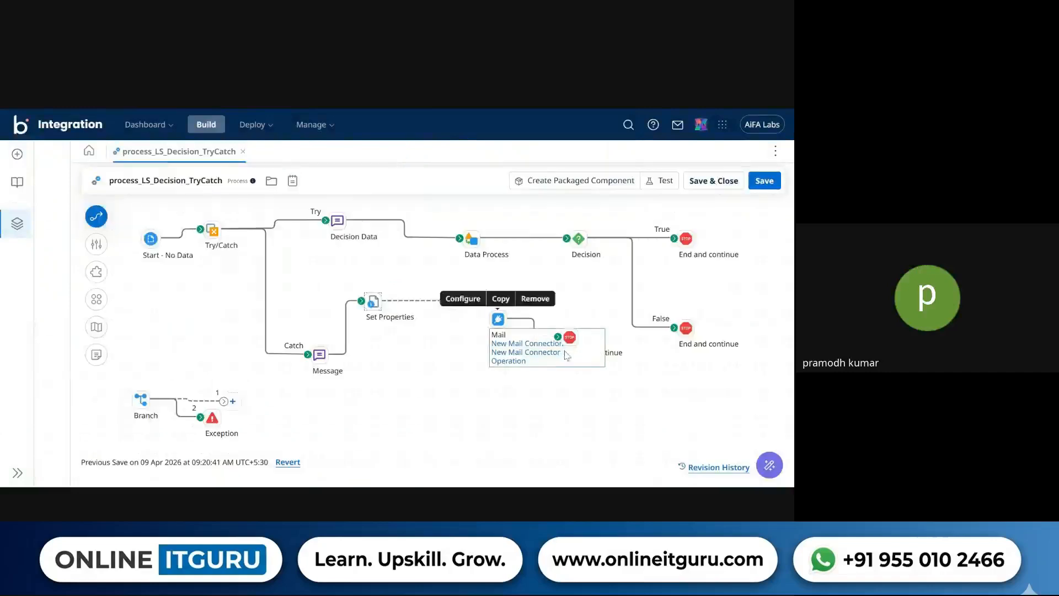
click(535, 298)
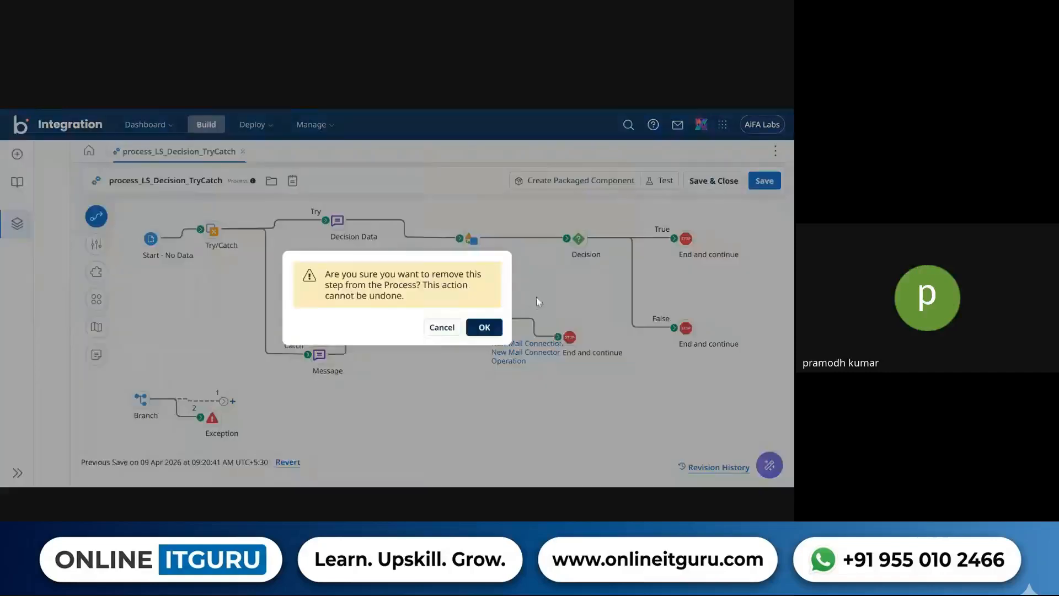
click(482, 326)
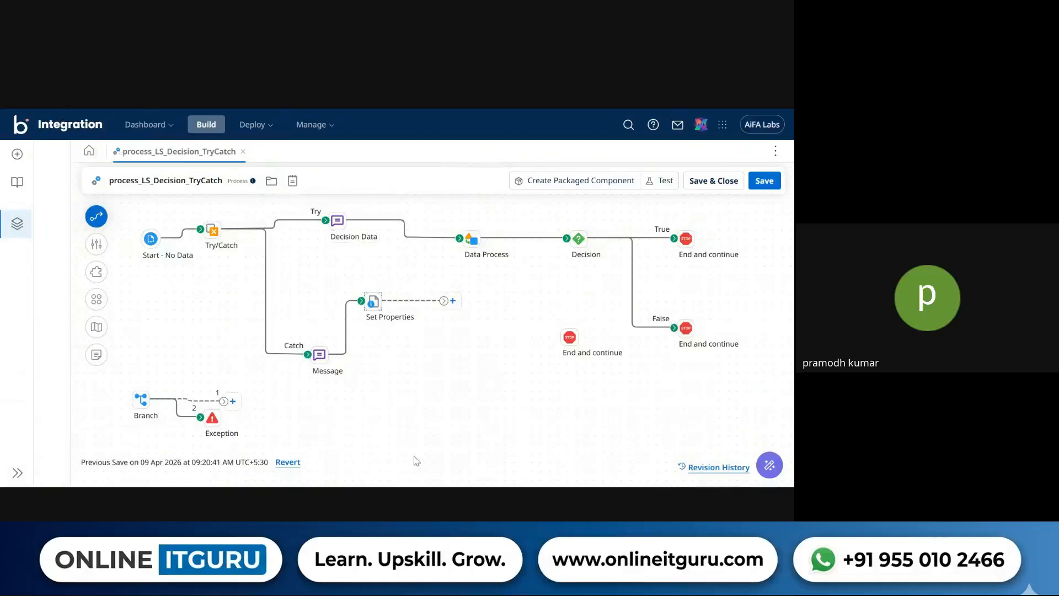
Step: Add a new Mail connector step and connect it between Set Properties and the loose End and continue step on the Catch path
mouse_move(370, 325)
mouse_move(321, 350)
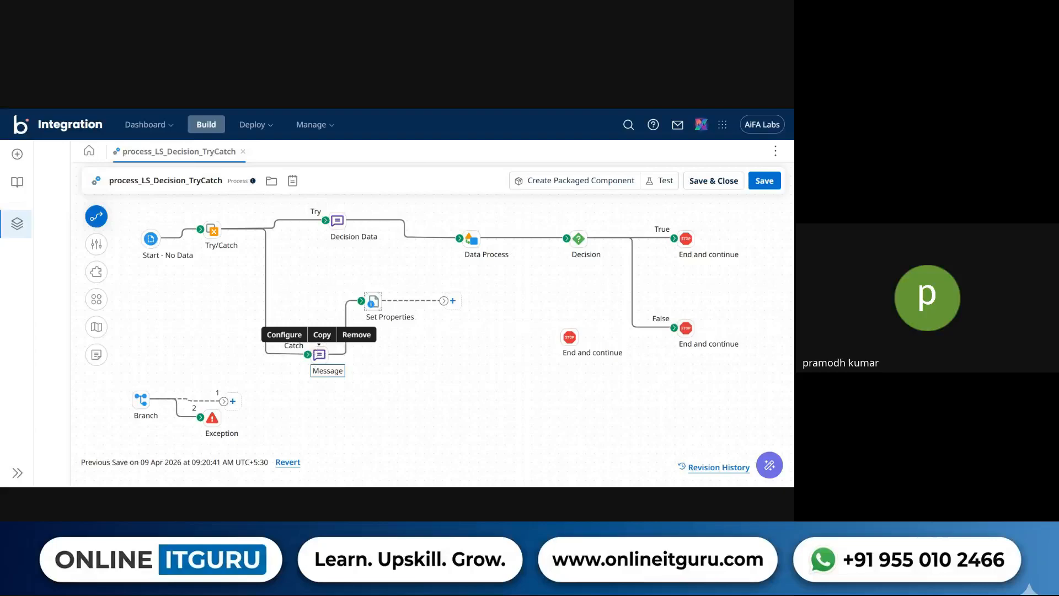
click(96, 220)
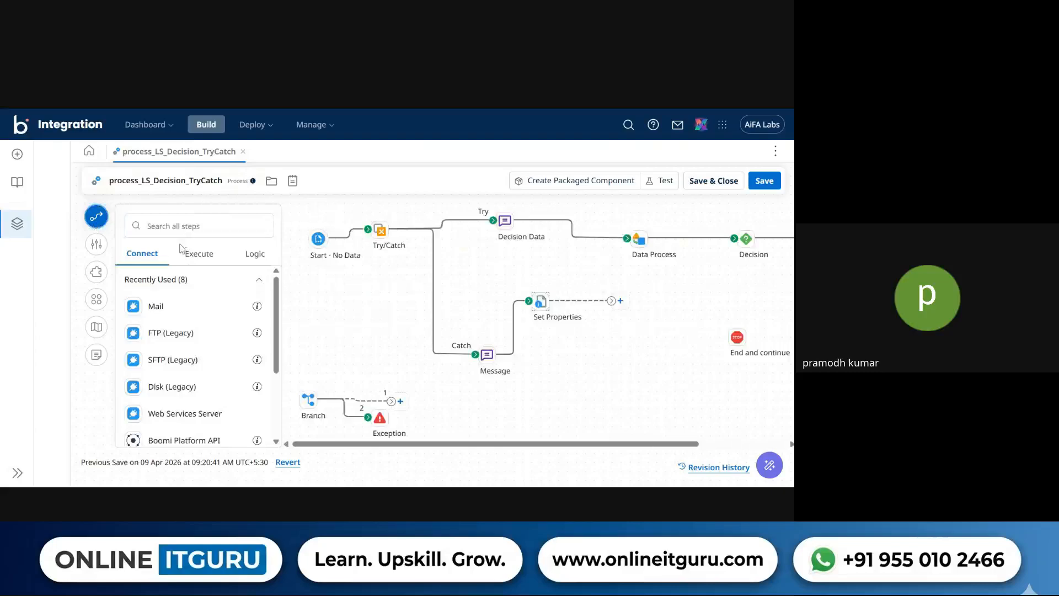
text(mail)
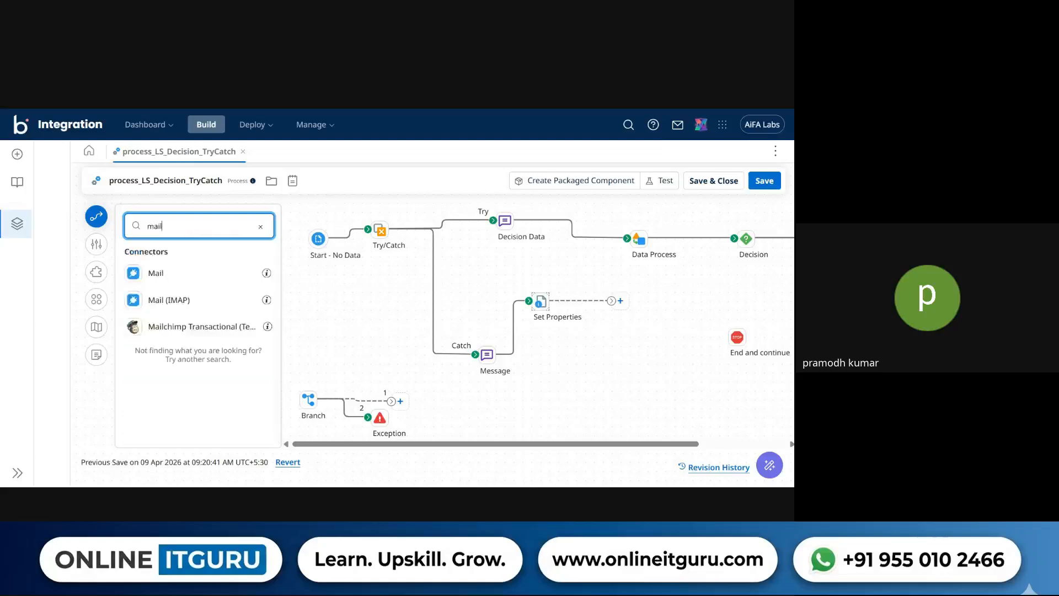
drag(156, 273, 591, 329)
click(486, 475)
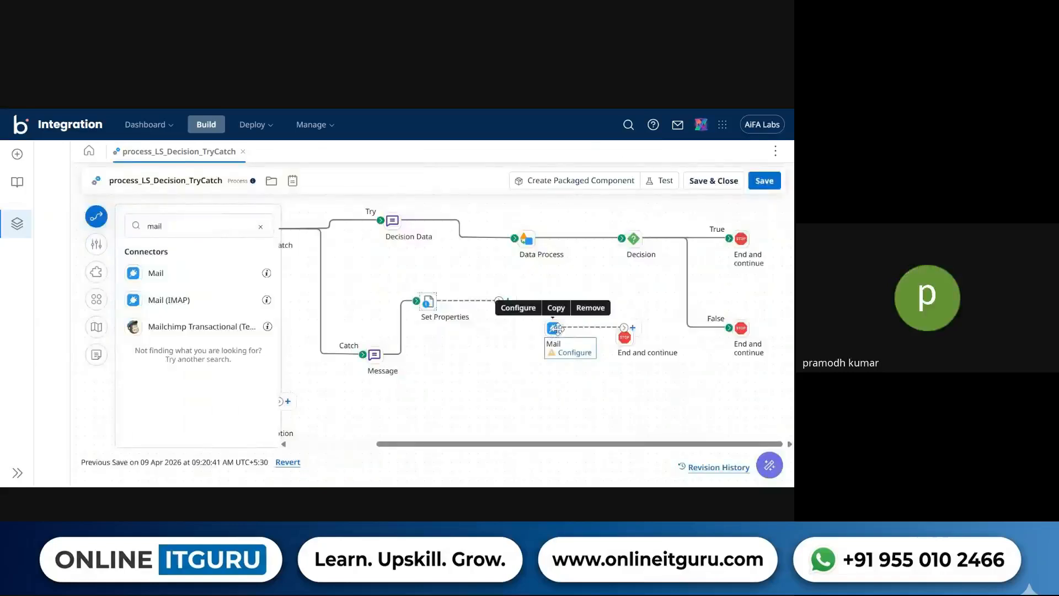
drag(500, 301, 537, 320)
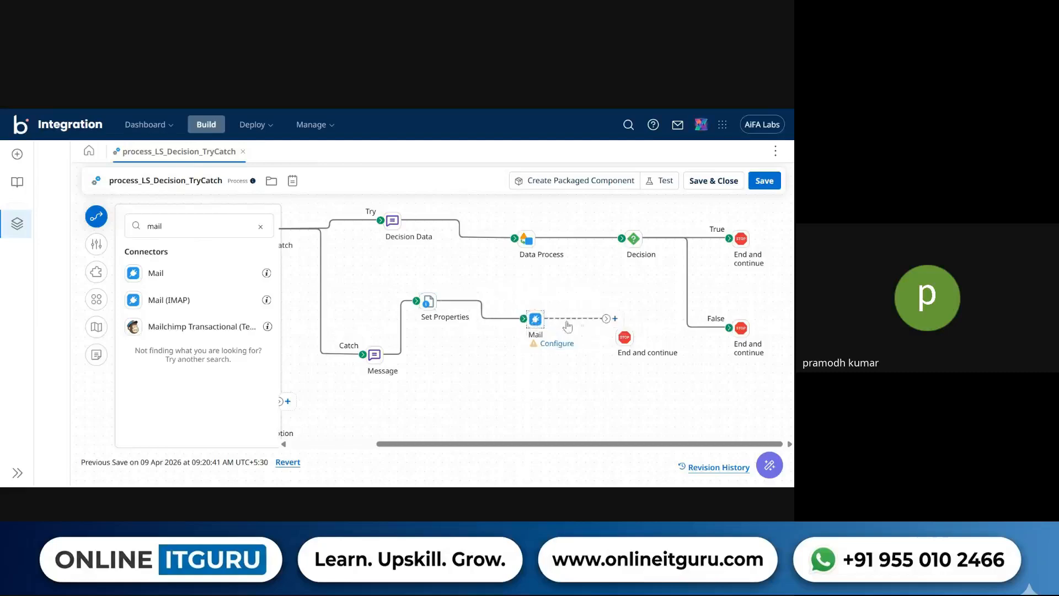
drag(607, 318, 623, 337)
mouse_move(564, 346)
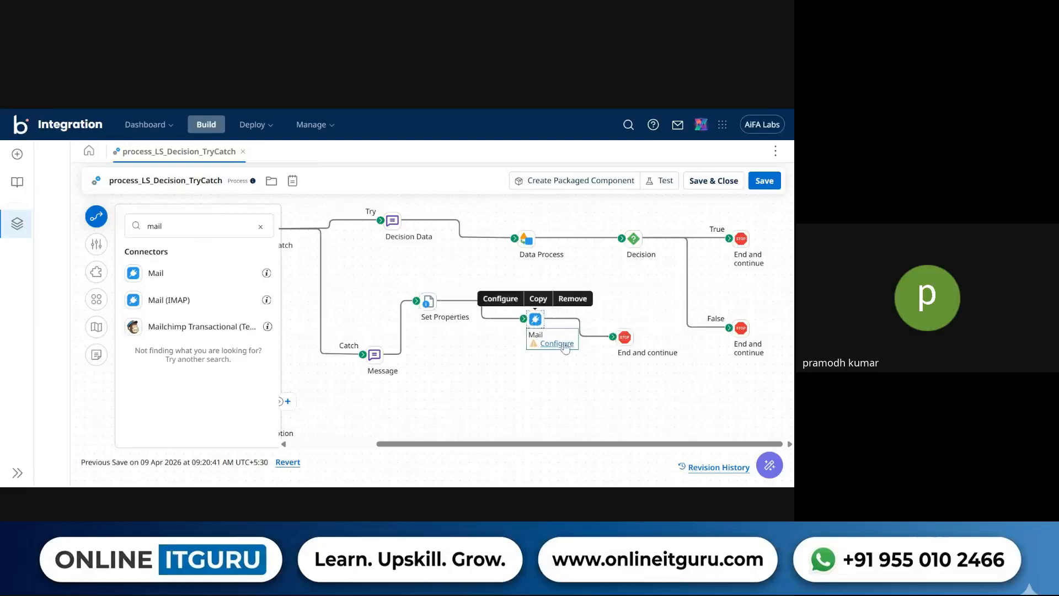
click(558, 344)
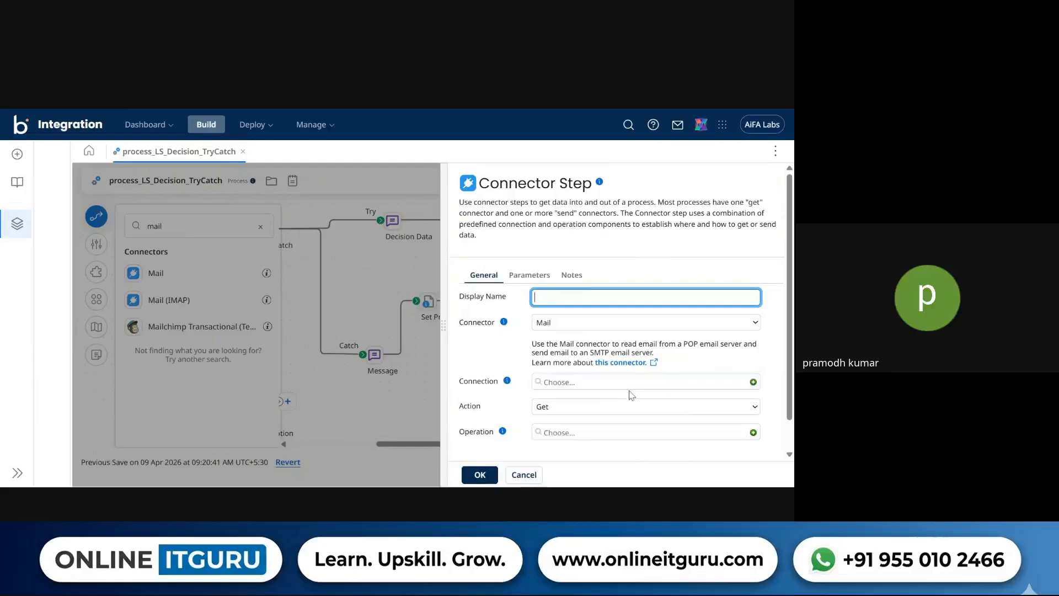
click(420, 386)
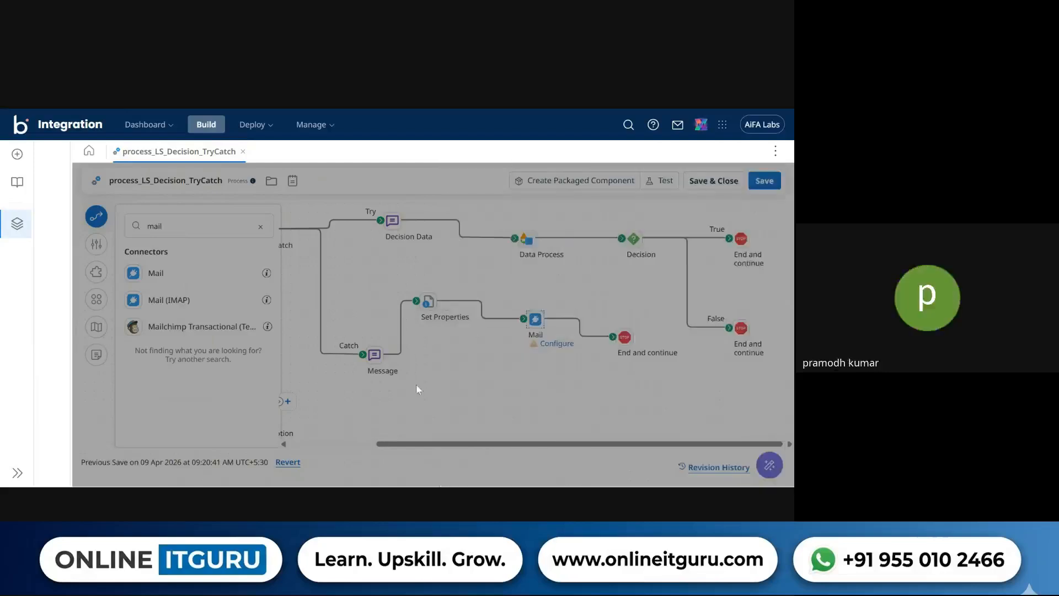
Step: Examine the Catch path Message step's message text and variables, leaving its configuration as is
mouse_move(373, 353)
click(340, 335)
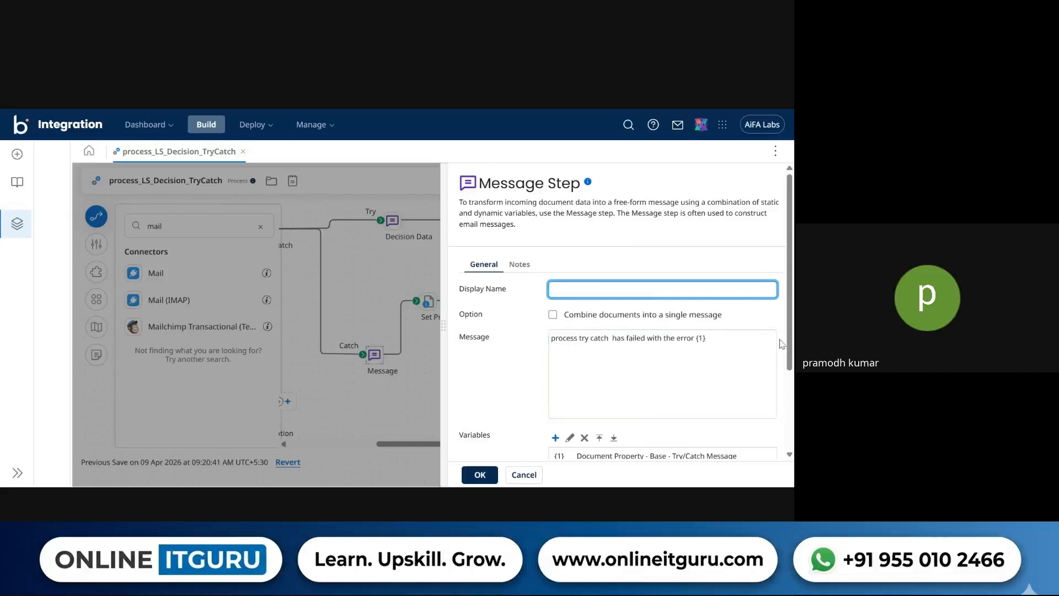
click(525, 474)
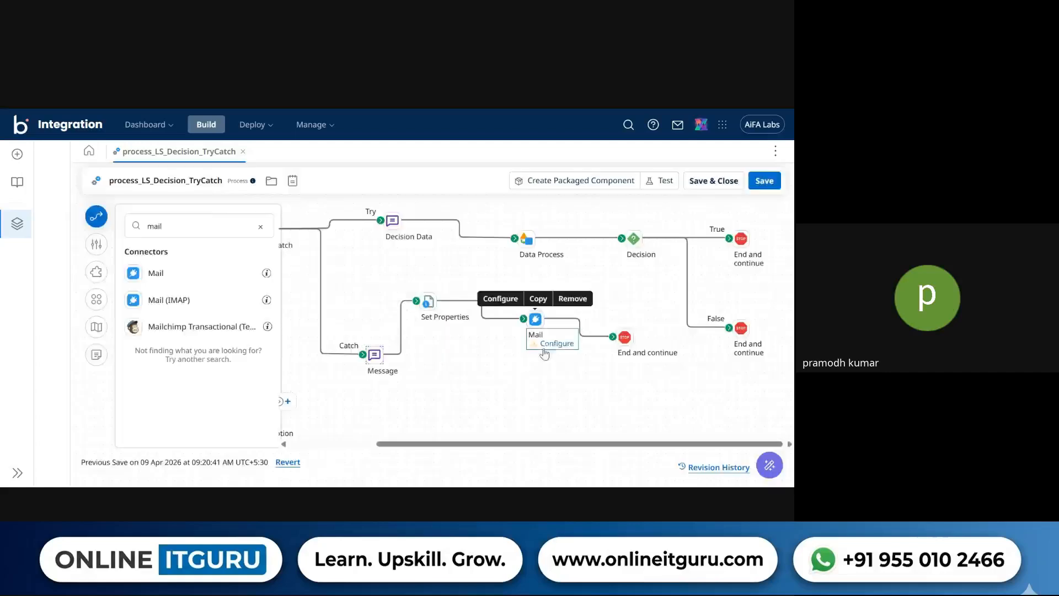
Step: Select New Mail Connection as the Mail step's connection and open that connection at its Host setting
click(544, 347)
click(638, 392)
click(622, 305)
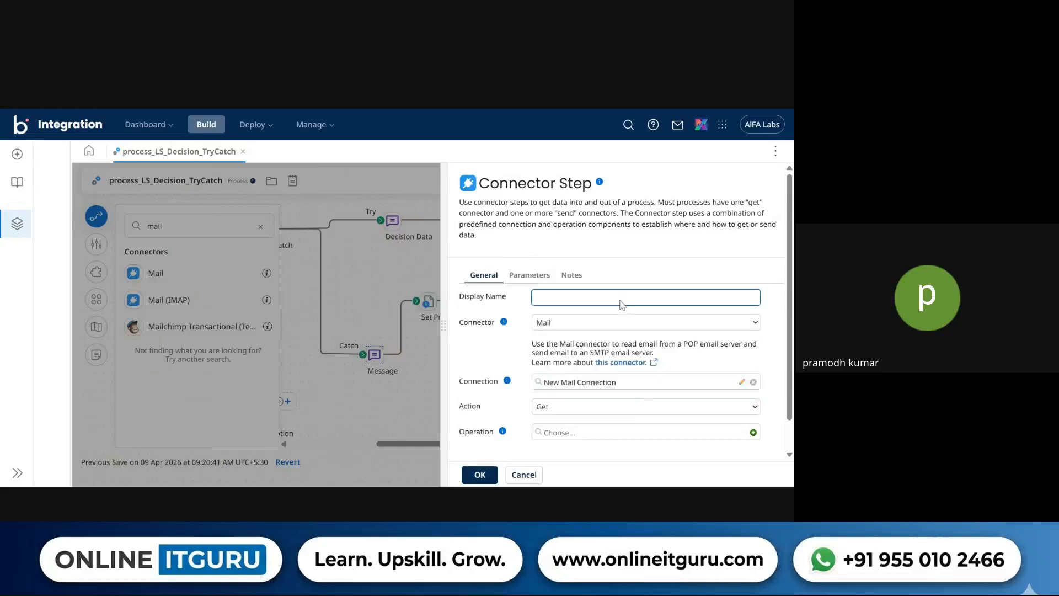
click(741, 383)
click(232, 243)
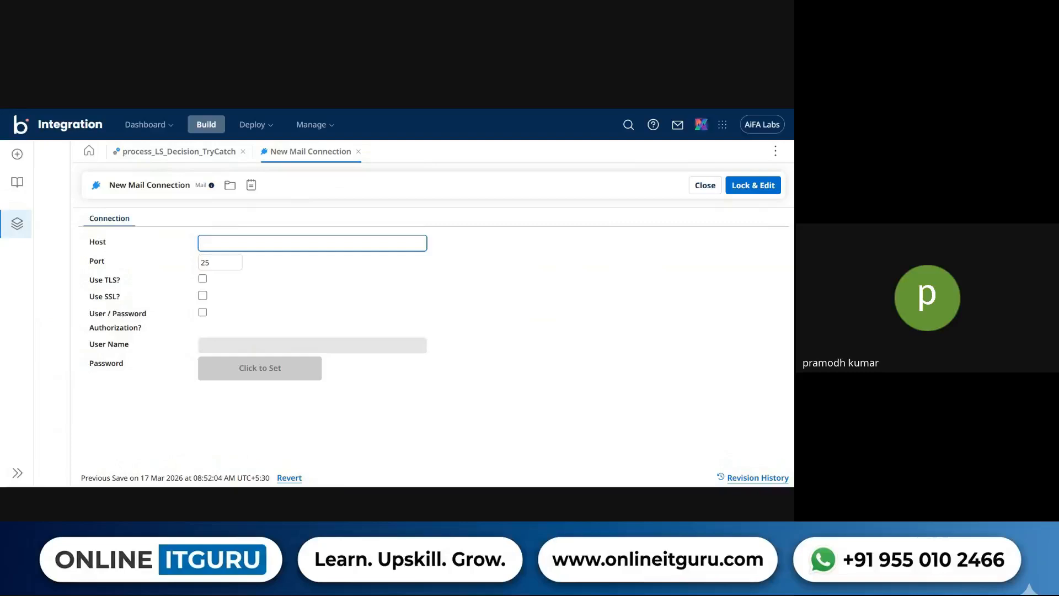